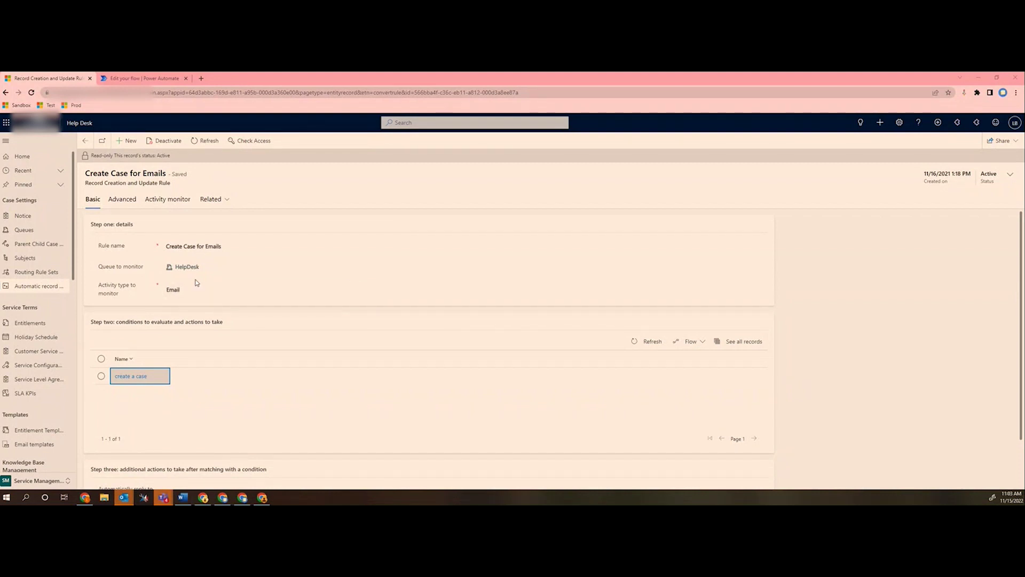
Open the HelpDesk queue monitored by the rule and review its email settings, members, and record creation and update rules.
click(189, 267)
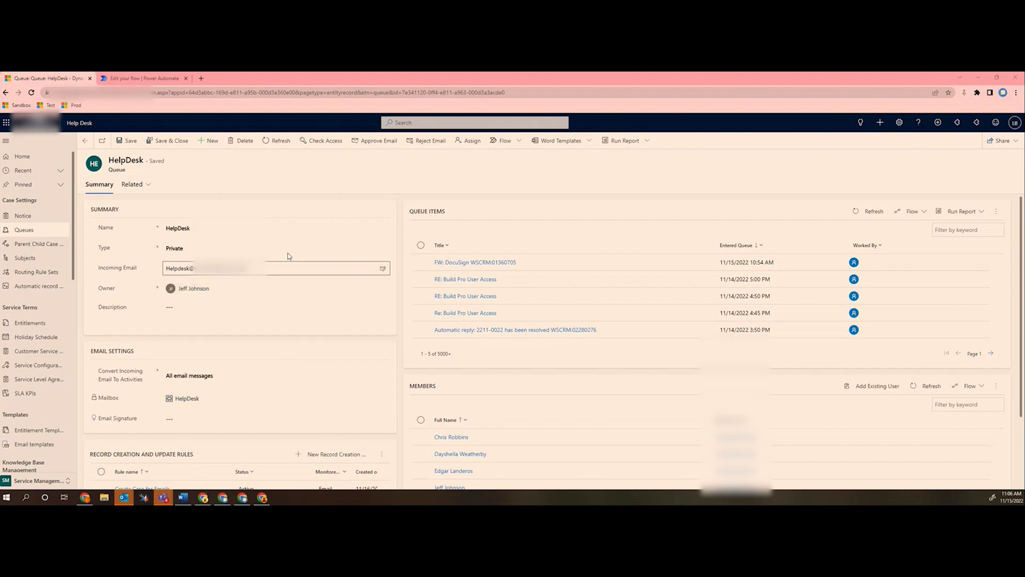
scroll(208, 412, down, 2)
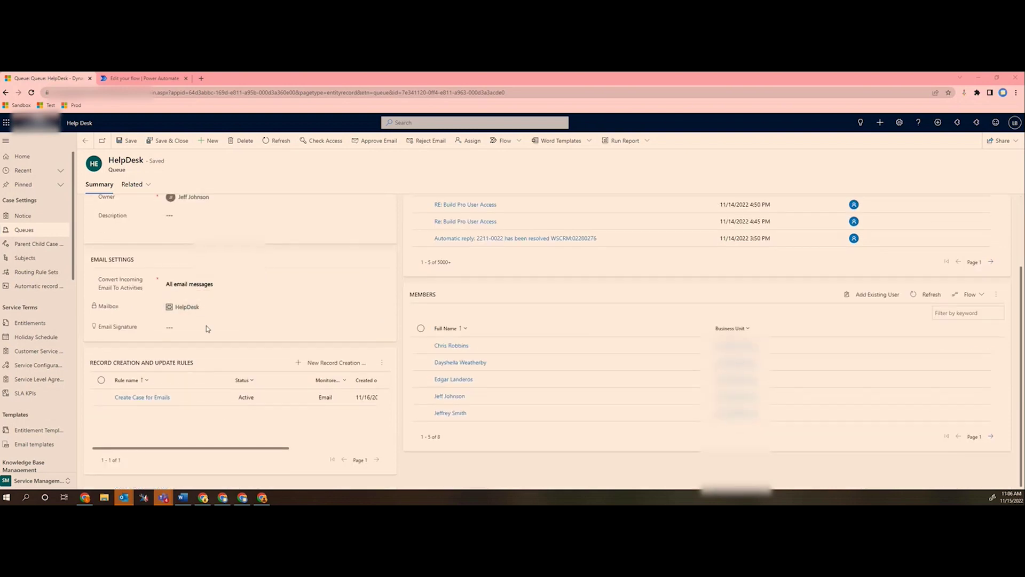
scroll(267, 406, up, 2)
scroll(314, 418, down, 2)
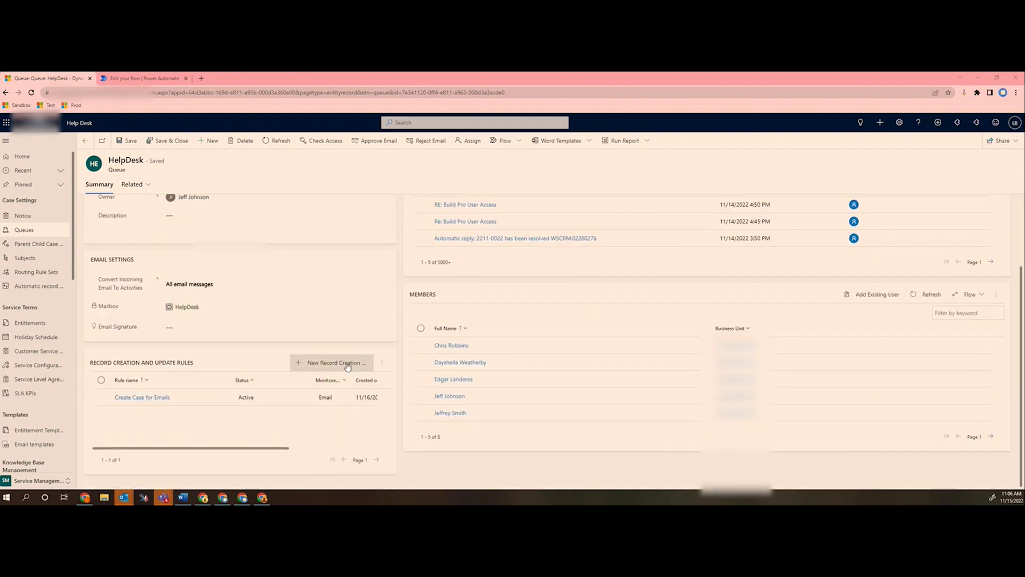
scroll(349, 368, up, 2)
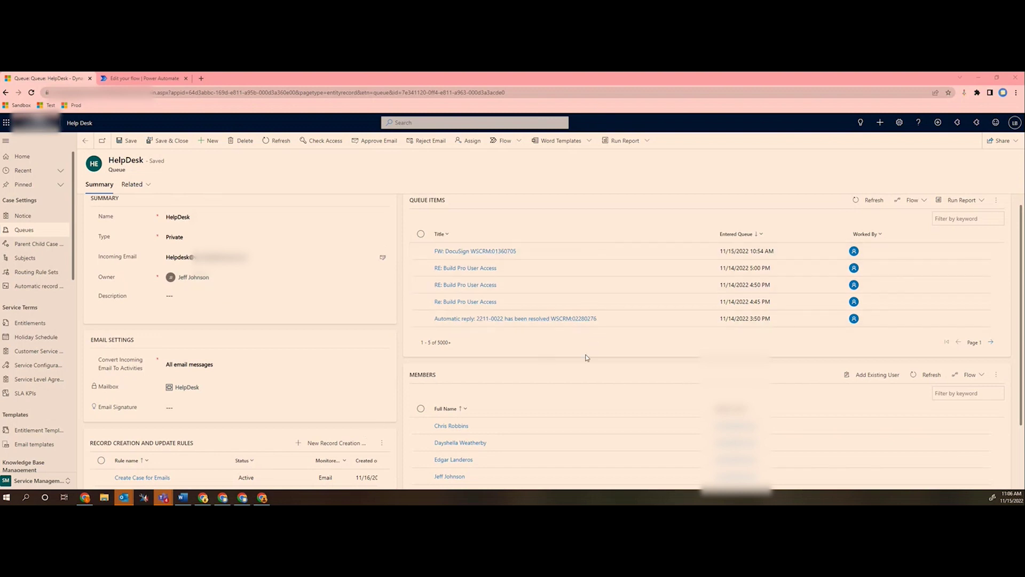
scroll(383, 359, down, 2)
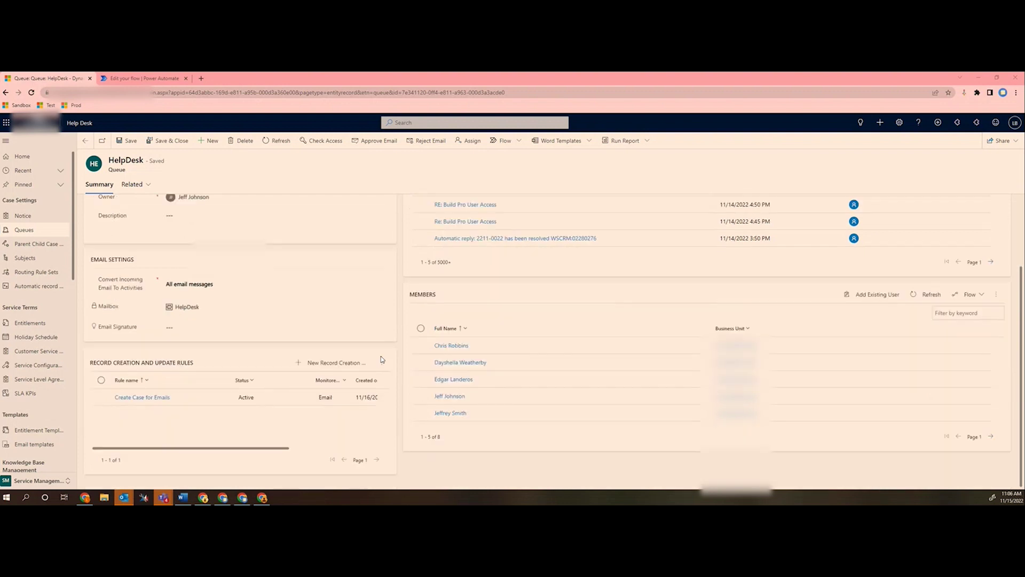
Open the Create Case for Emails rule from the queue, review its details and extra actions, and inspect its create a case condition.
click(148, 398)
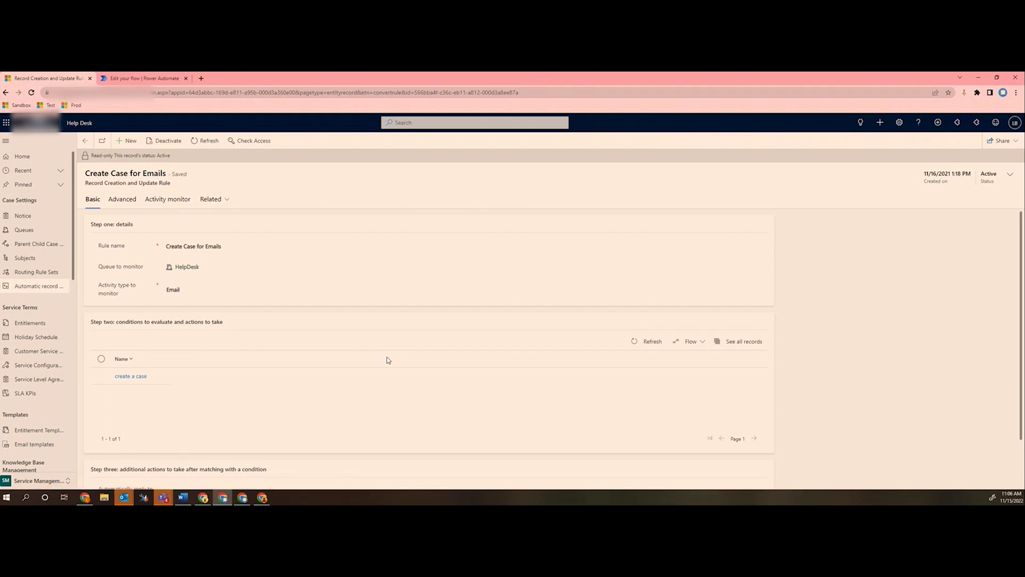
scroll(261, 339, down, 2)
scroll(287, 353, up, 1)
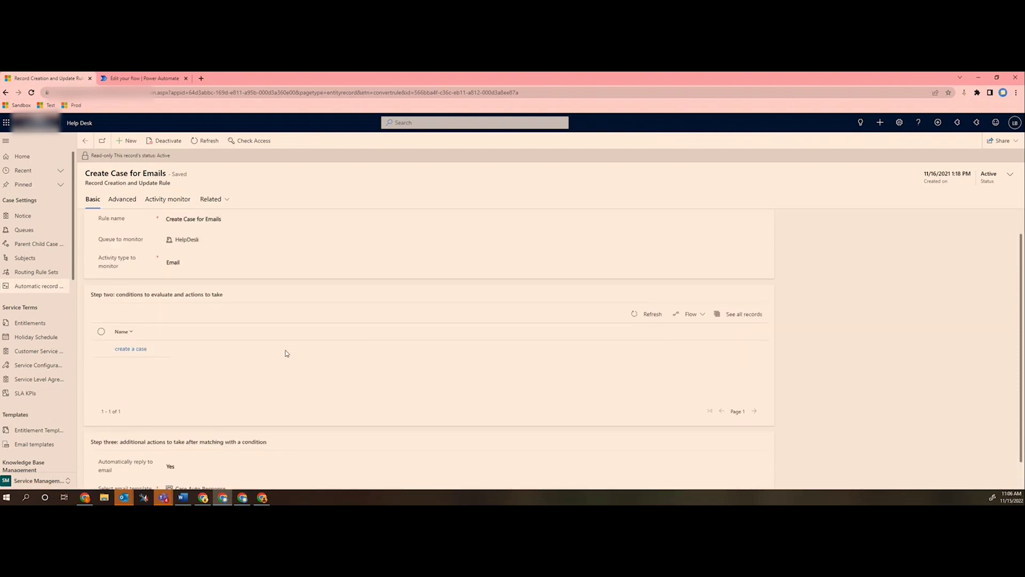
scroll(287, 353, up, 1)
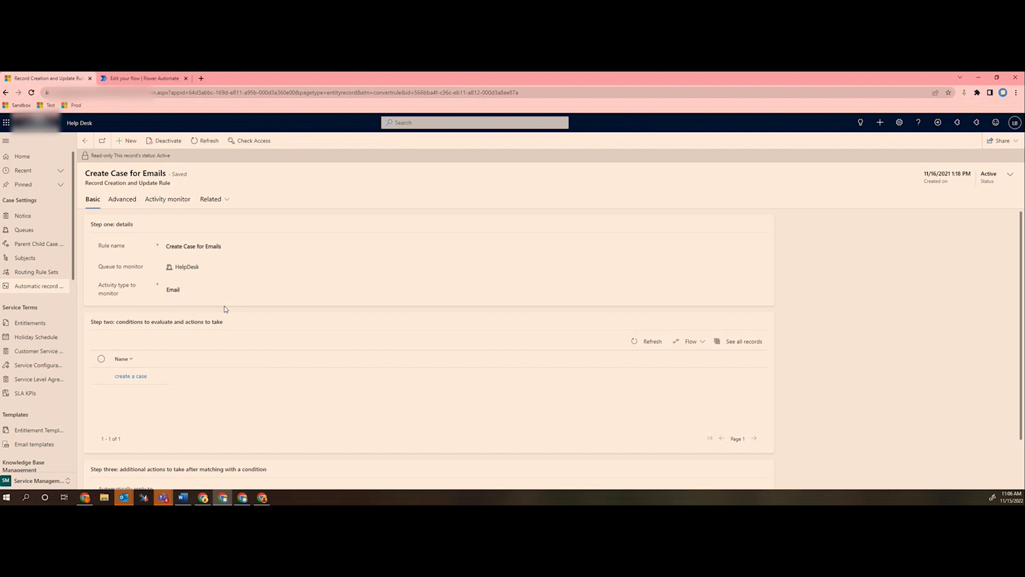
scroll(226, 310, down, 1)
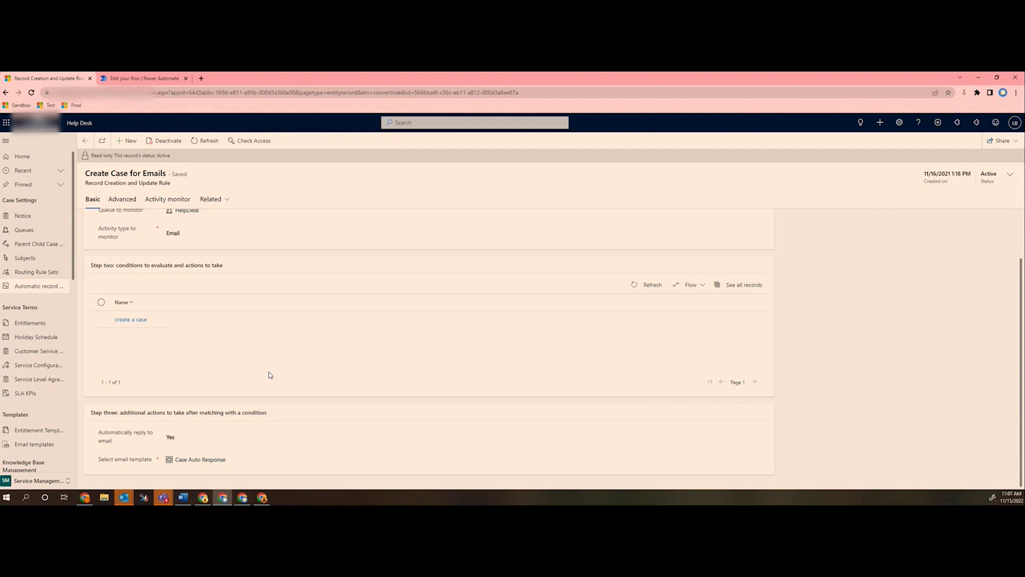
scroll(264, 379, up, 1)
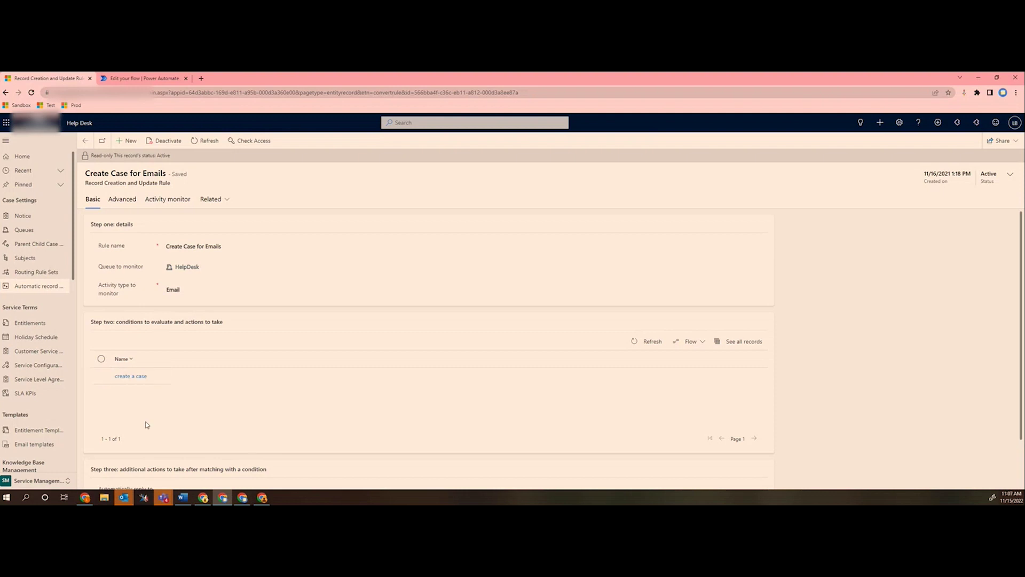
click(141, 377)
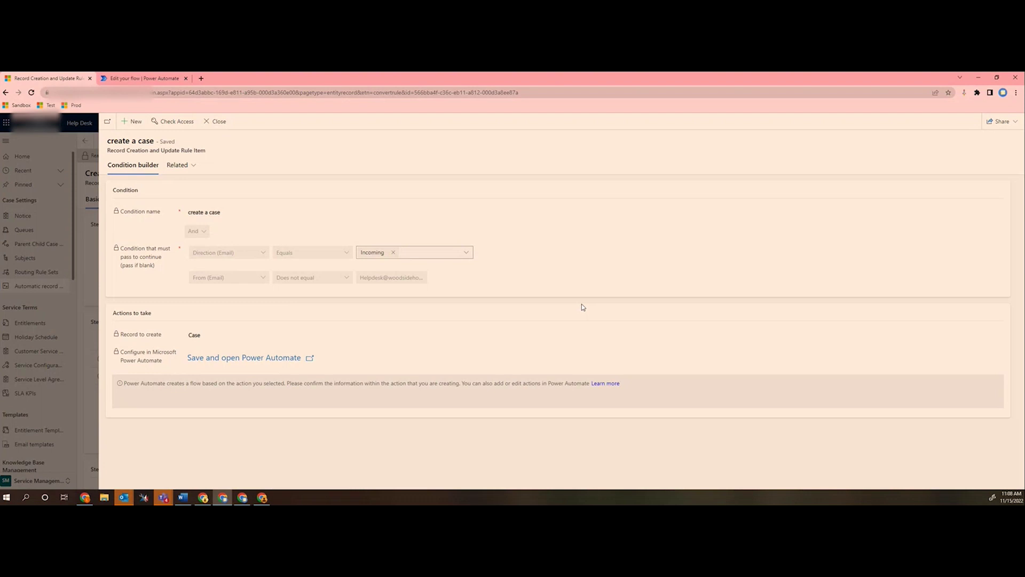
click(218, 122)
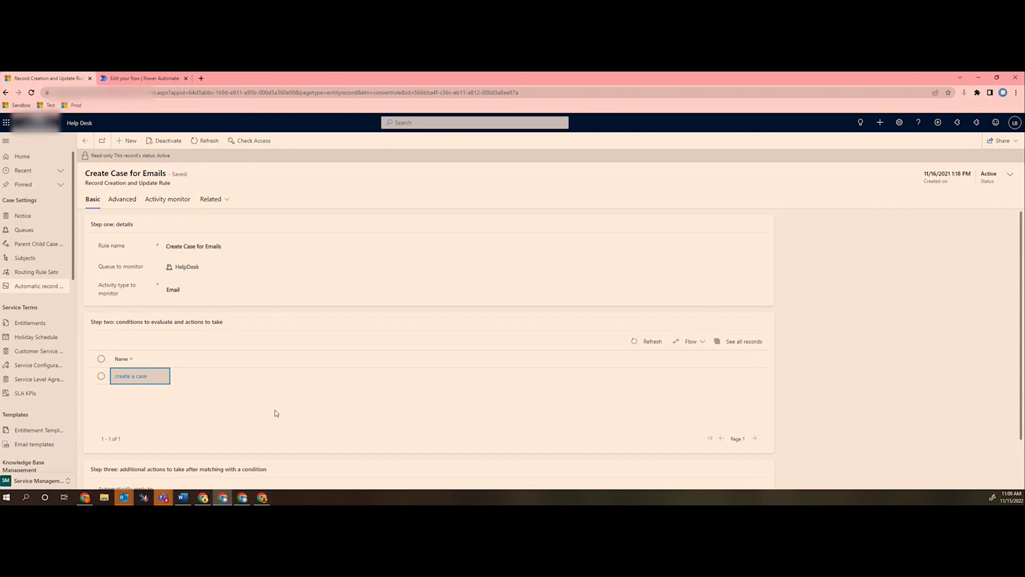
Switch to the ARC: create a case flow in Power Automate and dismiss the Help pane and its tip.
key(ctrl+Tab)
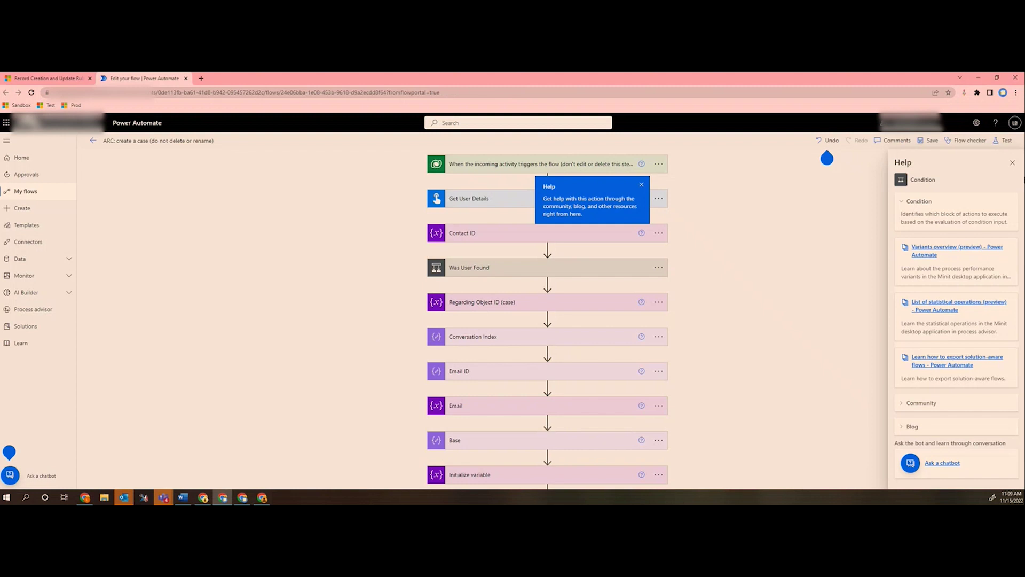
click(1012, 162)
scroll(822, 235, down, 5)
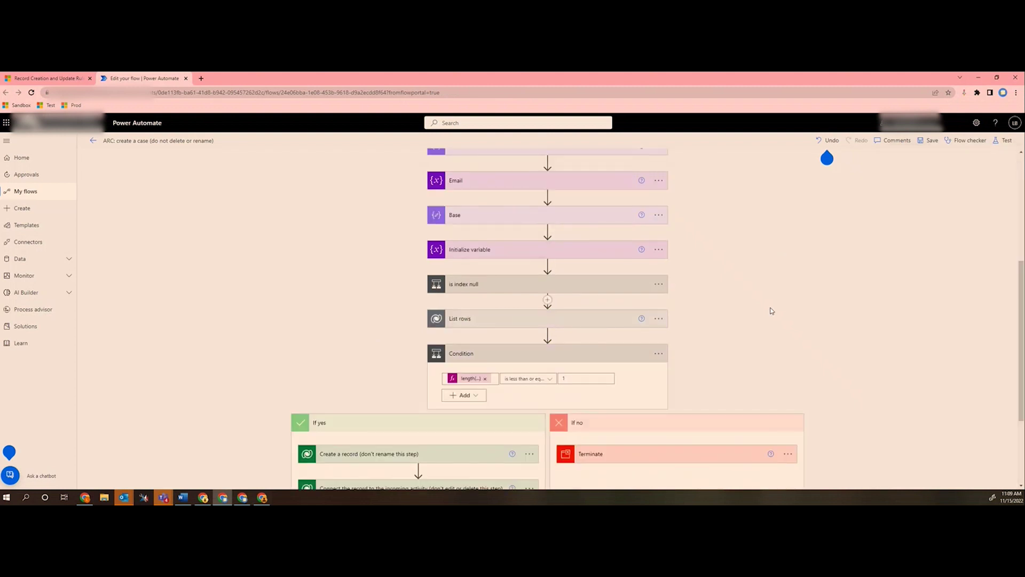
scroll(770, 310, up, 5)
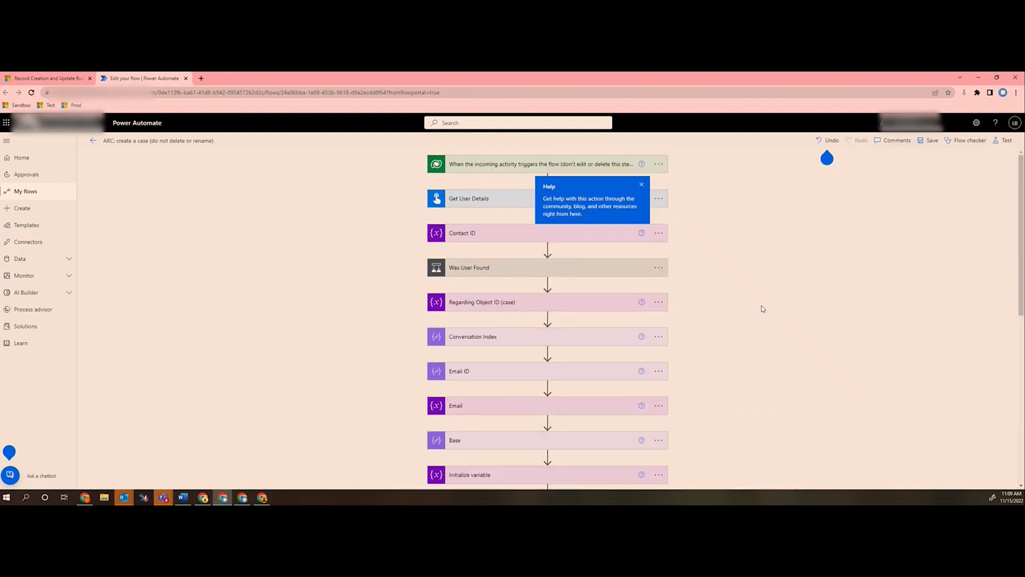
click(640, 184)
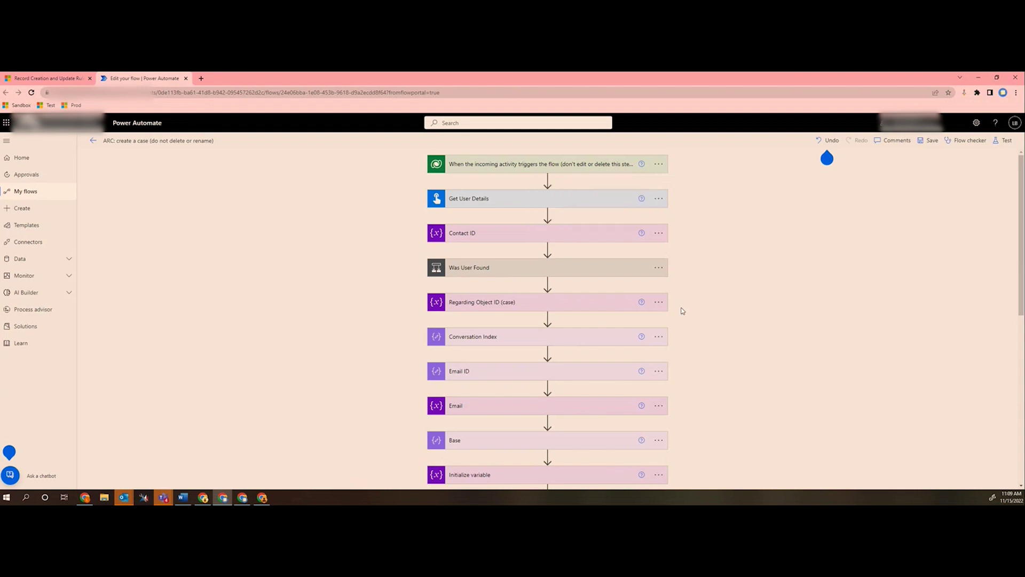
Inspect the flow's last Condition and the Get User Details action, collapsing each one after viewing.
click(560, 267)
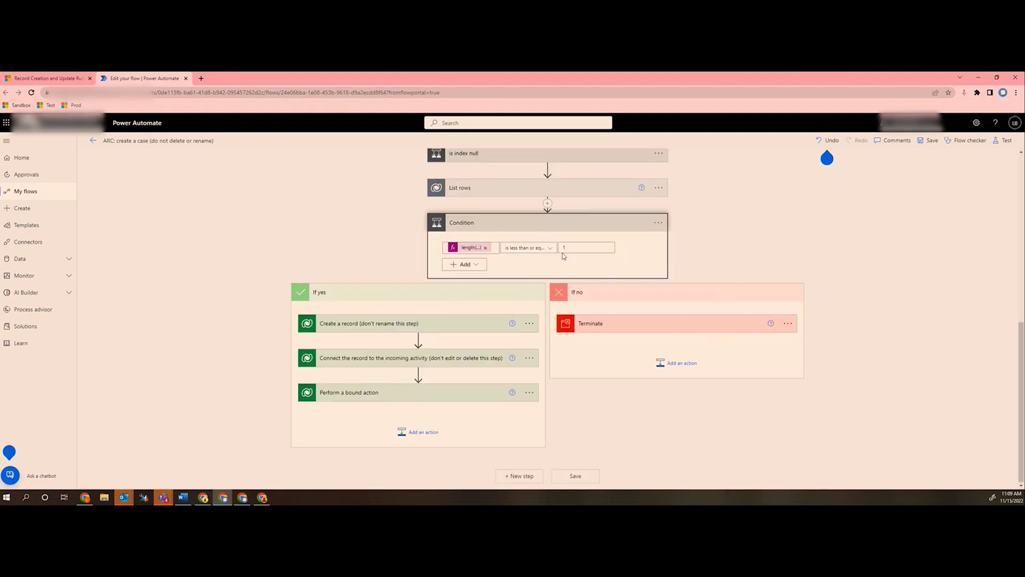
click(609, 244)
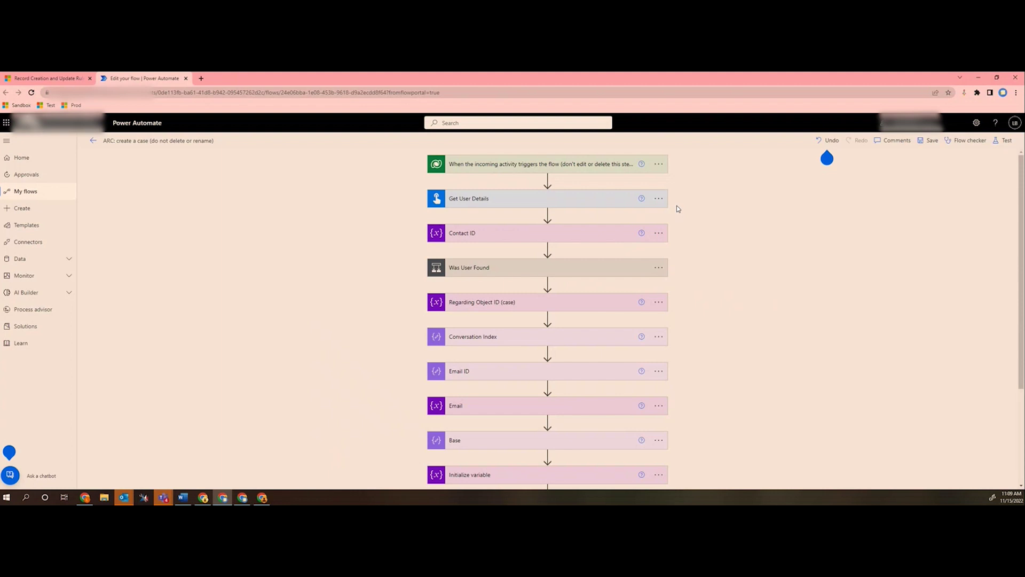
click(505, 199)
click(547, 193)
Expand the is index null condition to examine its comparison, and collapse it again.
scroll(716, 294, down, 2)
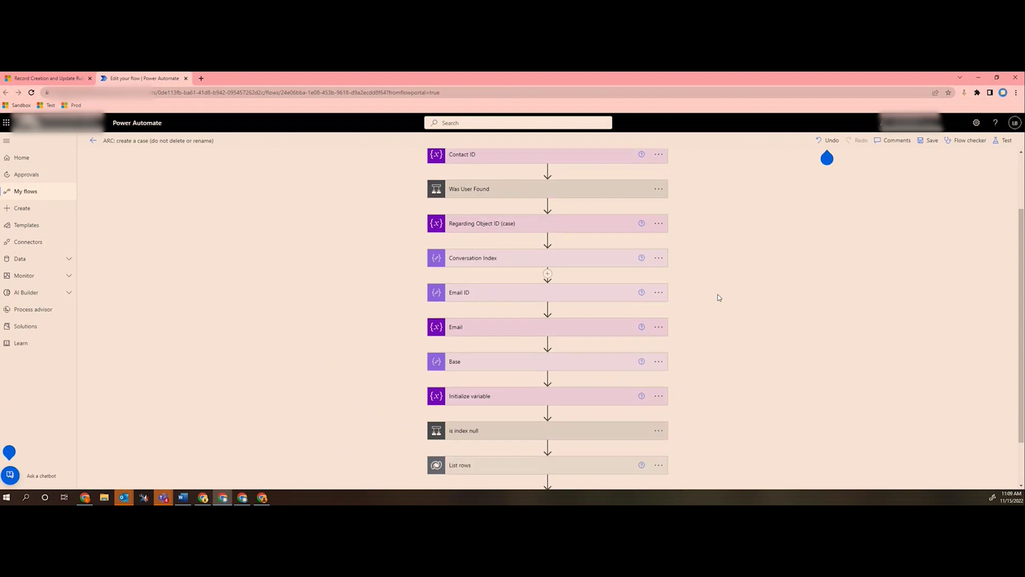
scroll(713, 291, down, 1)
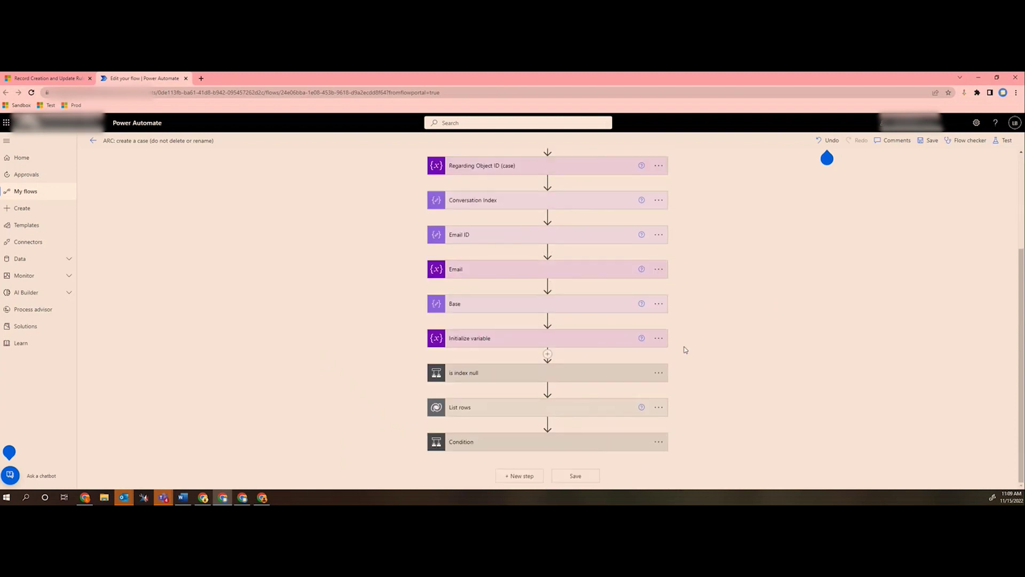
click(463, 373)
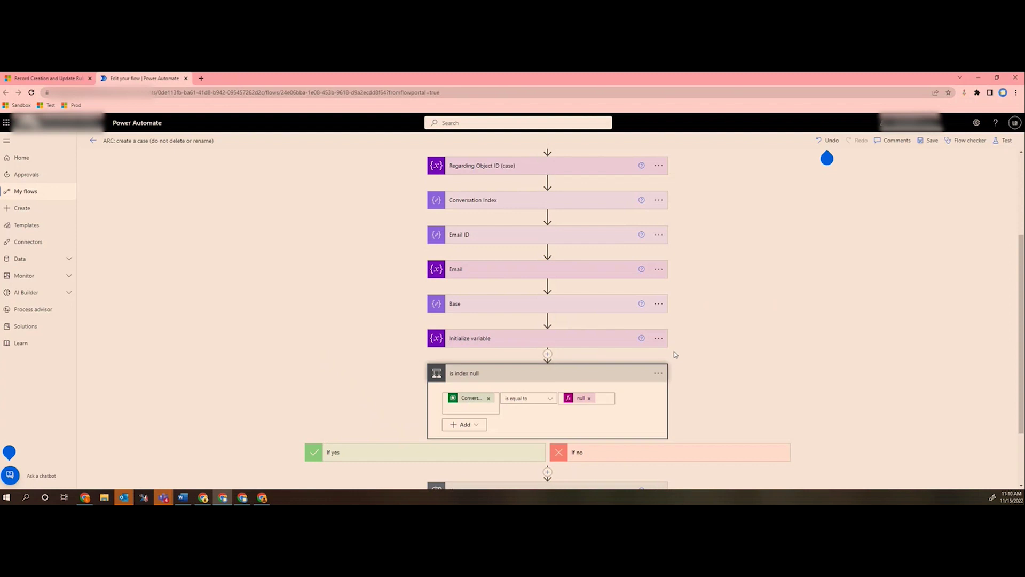
click(546, 375)
scroll(141, 353, up, 3)
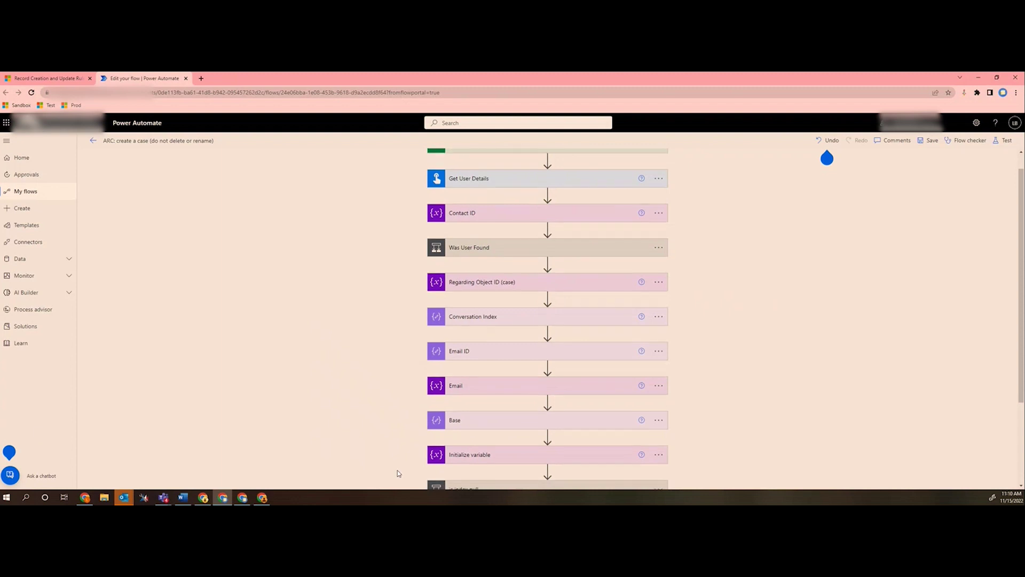
Examine the actions in the If yes and If no branches of the flow's last Condition, and collapse the whole block.
scroll(397, 469, down, 2)
click(508, 451)
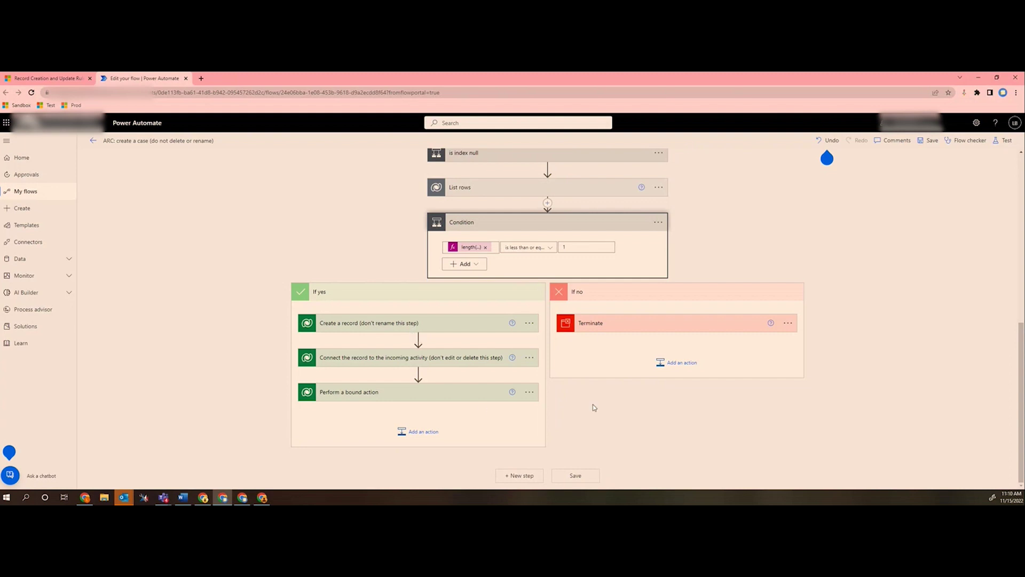
click(451, 299)
click(666, 359)
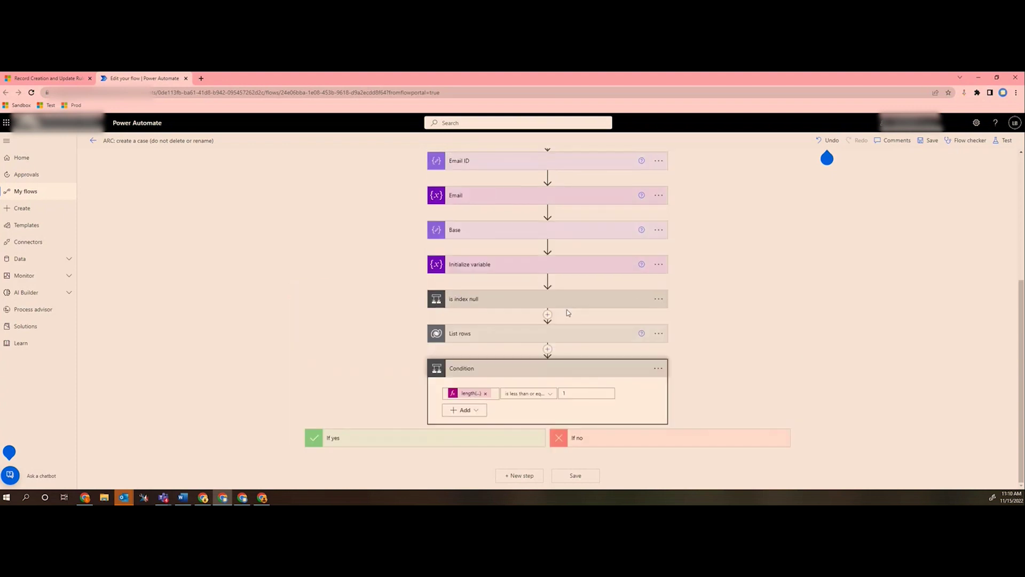
click(480, 365)
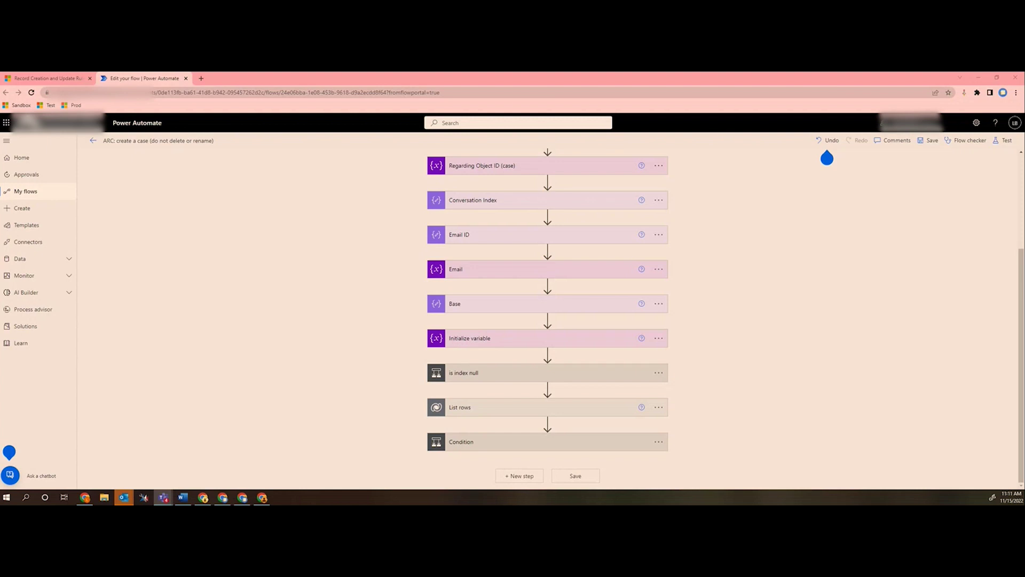
Return to the Create Case for Emails rule in Dynamics 365 and review its create a case condition and automatic email reply settings.
click(64, 78)
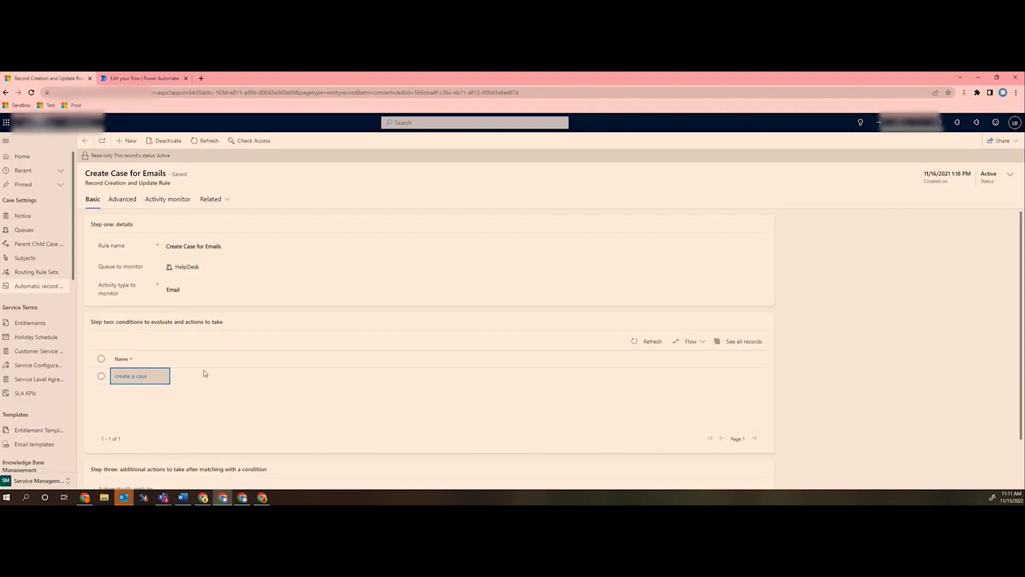
scroll(211, 384, down, 1)
scroll(218, 398, up, 1)
scroll(219, 321, down, 1)
click(133, 320)
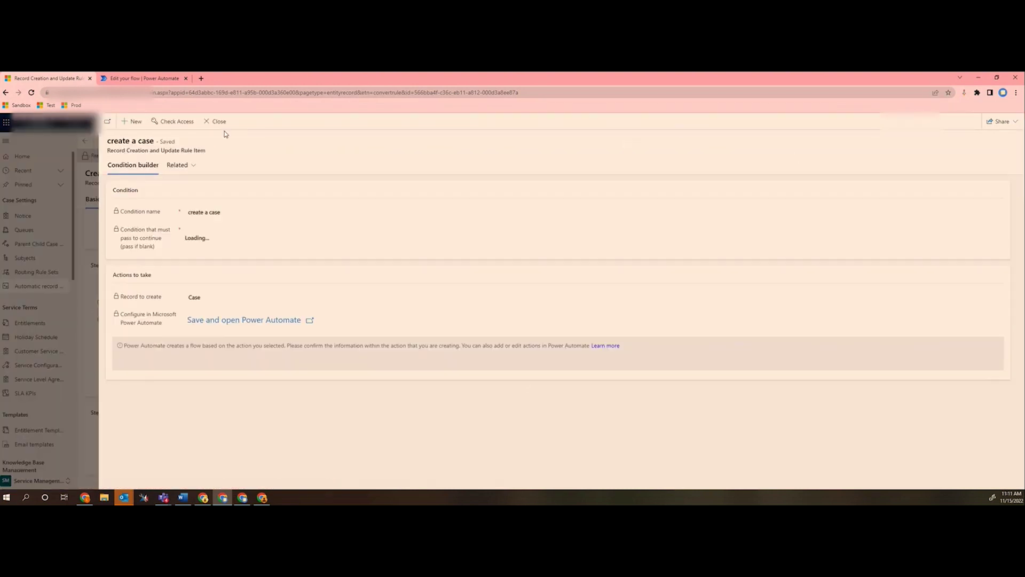
click(218, 121)
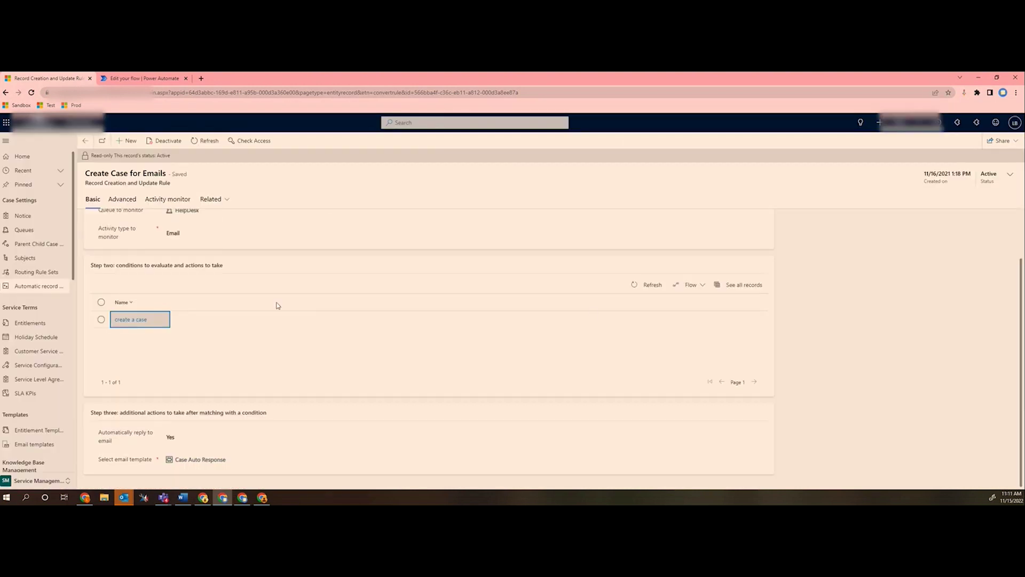
click(132, 319)
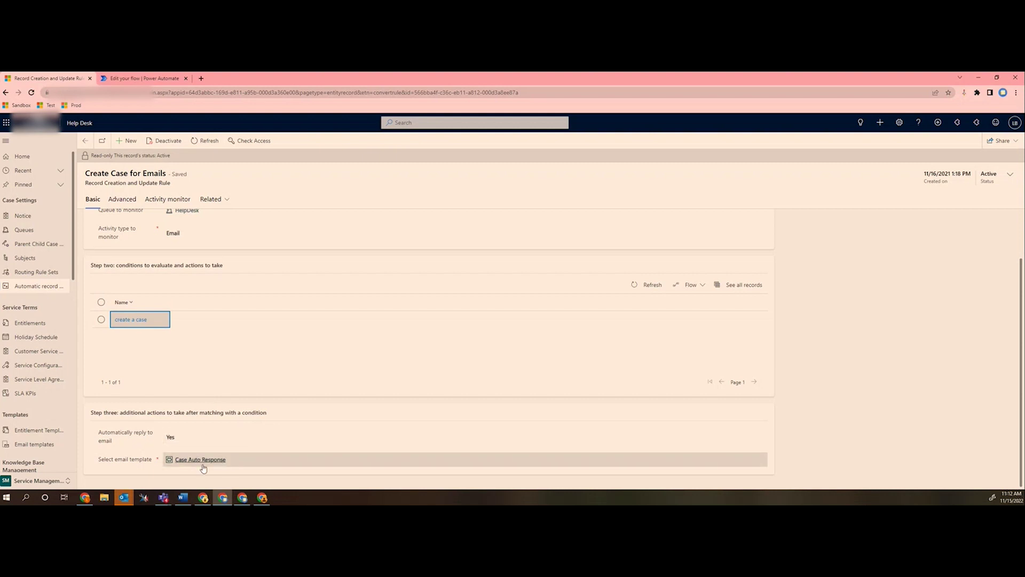
Review the rule's advanced options, including Allow emails from unknown senders, and go back to its basic settings.
scroll(186, 434, up, 3)
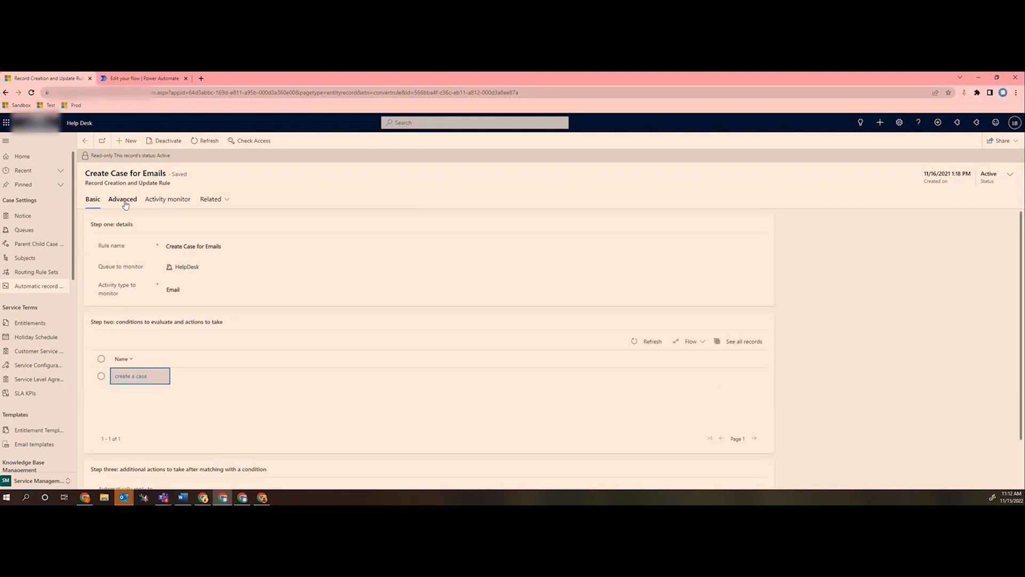
click(123, 200)
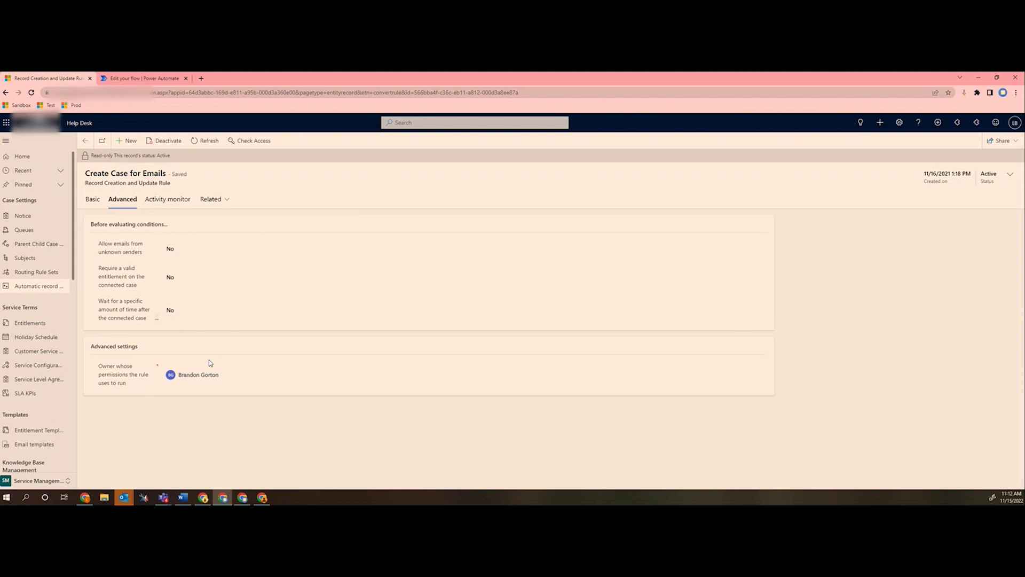
mouse_move(152, 249)
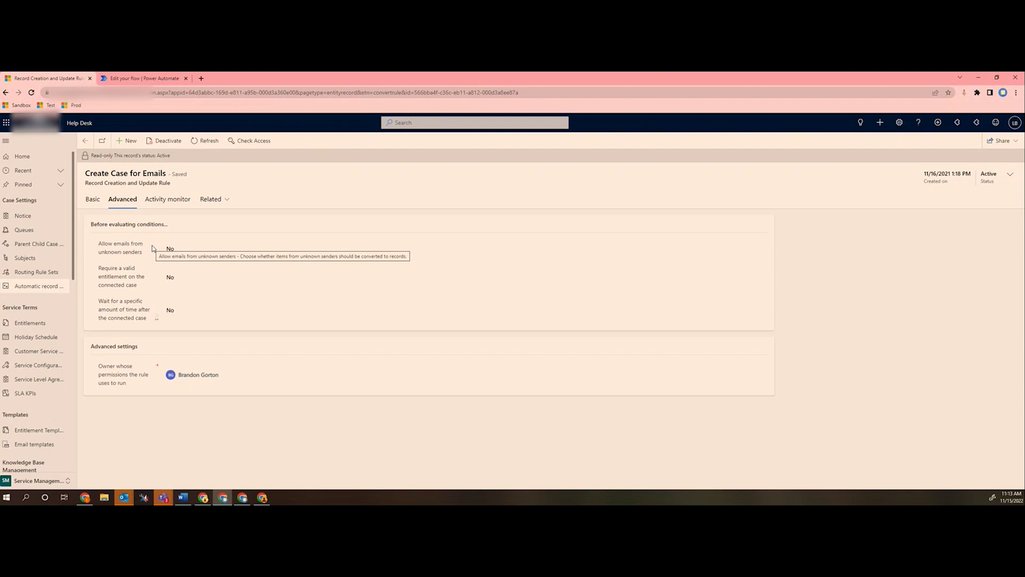
click(93, 199)
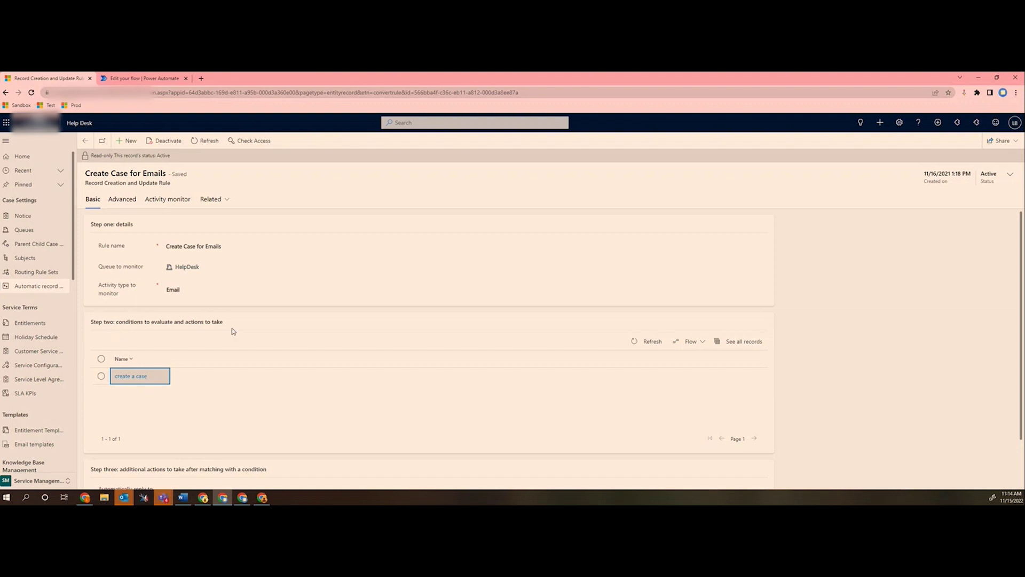
scroll(332, 359, down, 1)
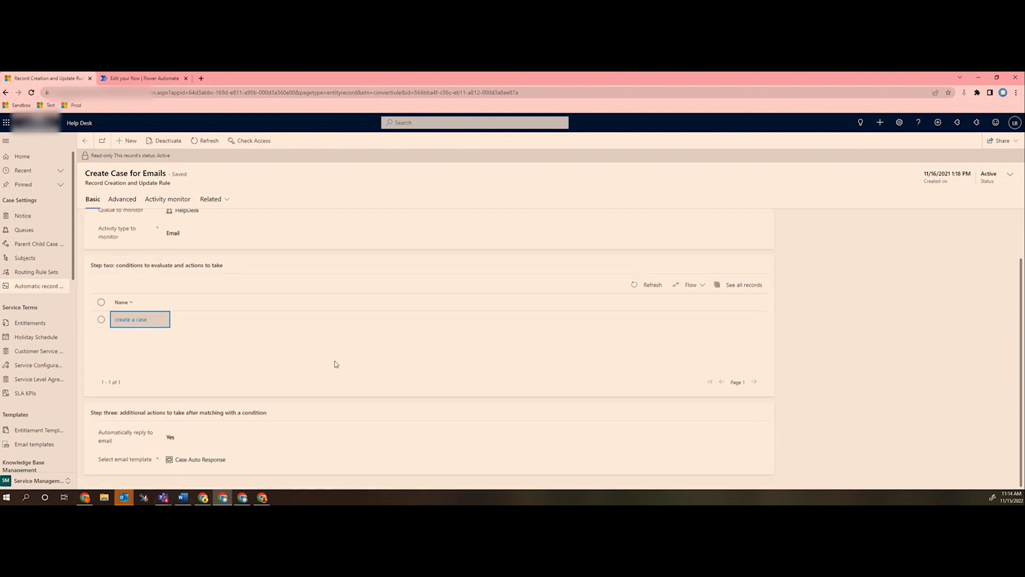